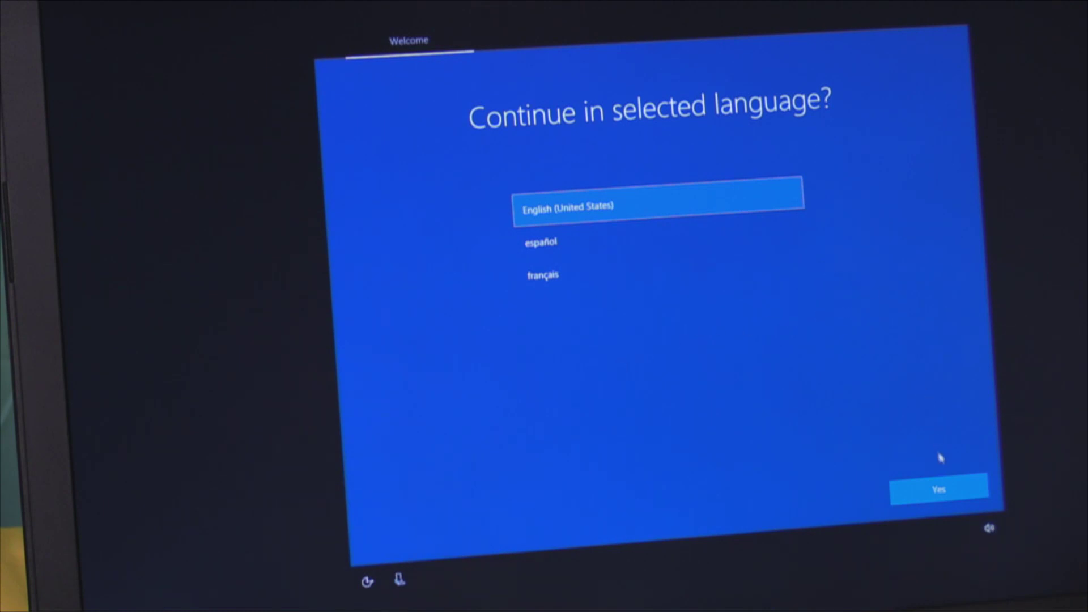
# Step: Keep English (United States) as the setup language and silence Cortana's narration
pyautogui.click(946, 493)
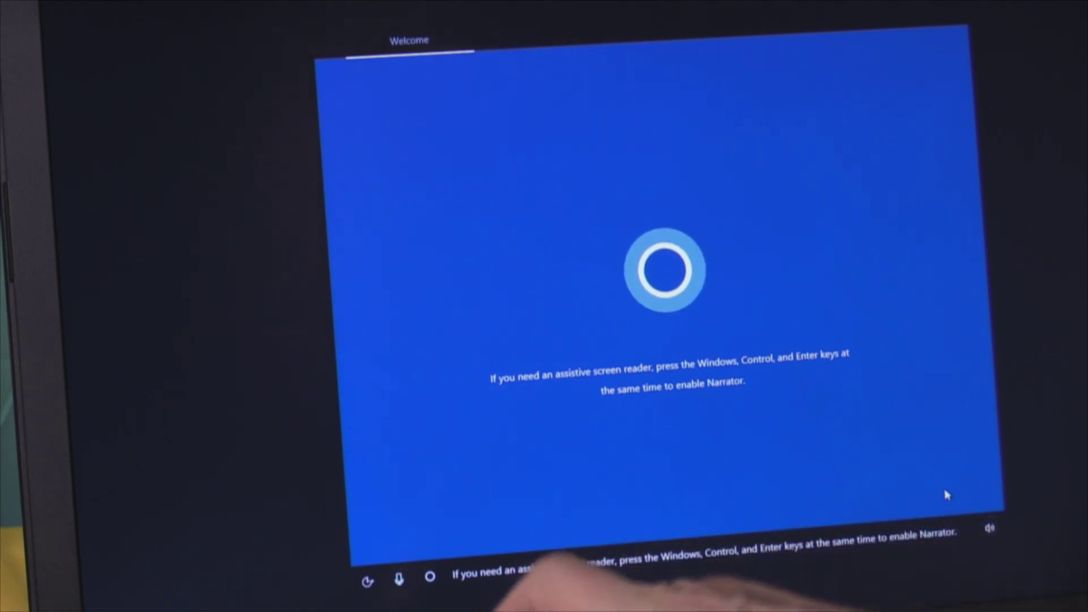
pyautogui.click(399, 578)
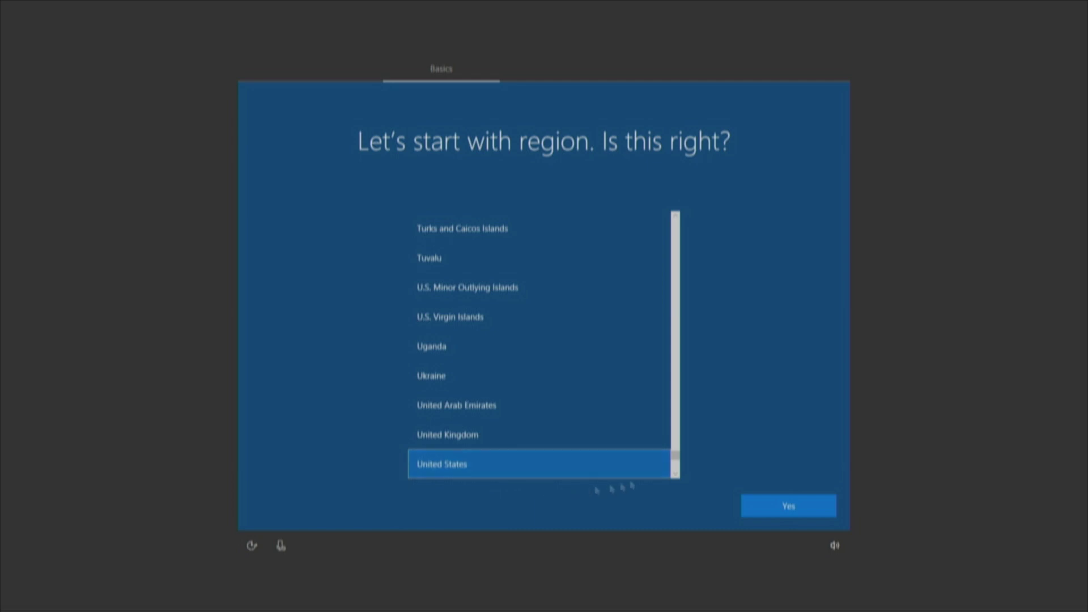
# Step: Accept United States for the region, then accept the US keyboard layout
pyautogui.click(776, 509)
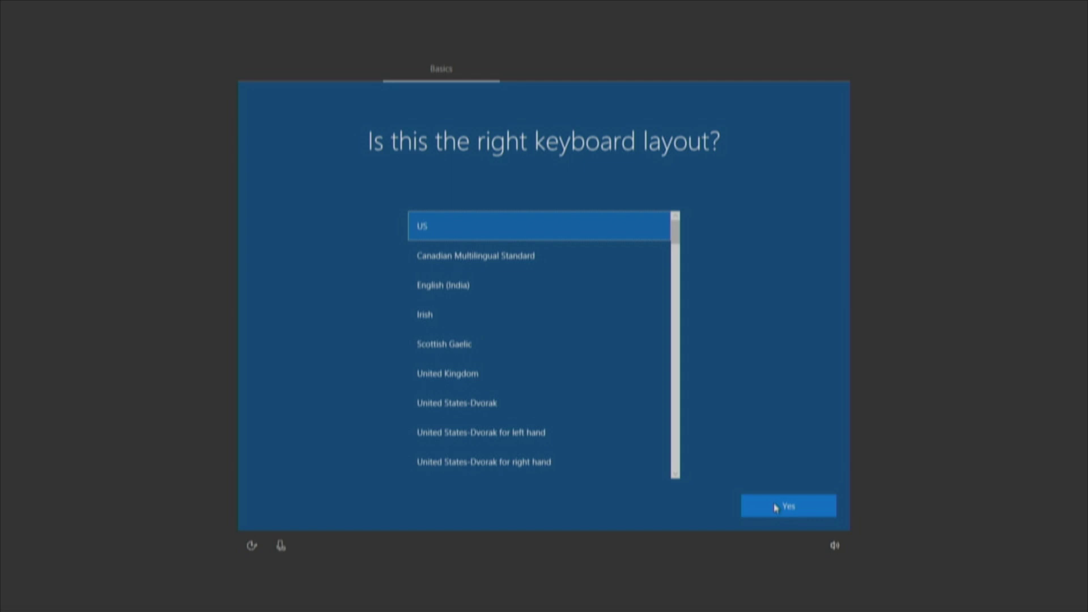
pyautogui.click(776, 509)
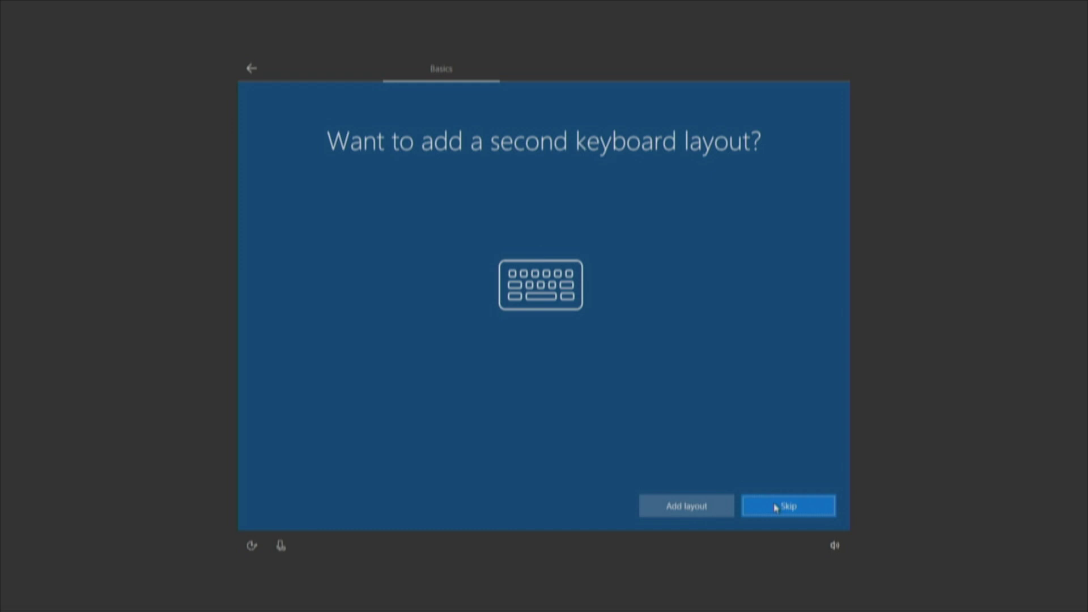
# Step: Skip the second keyboard layout and the network connection, then accept the license agreement
pyautogui.click(776, 508)
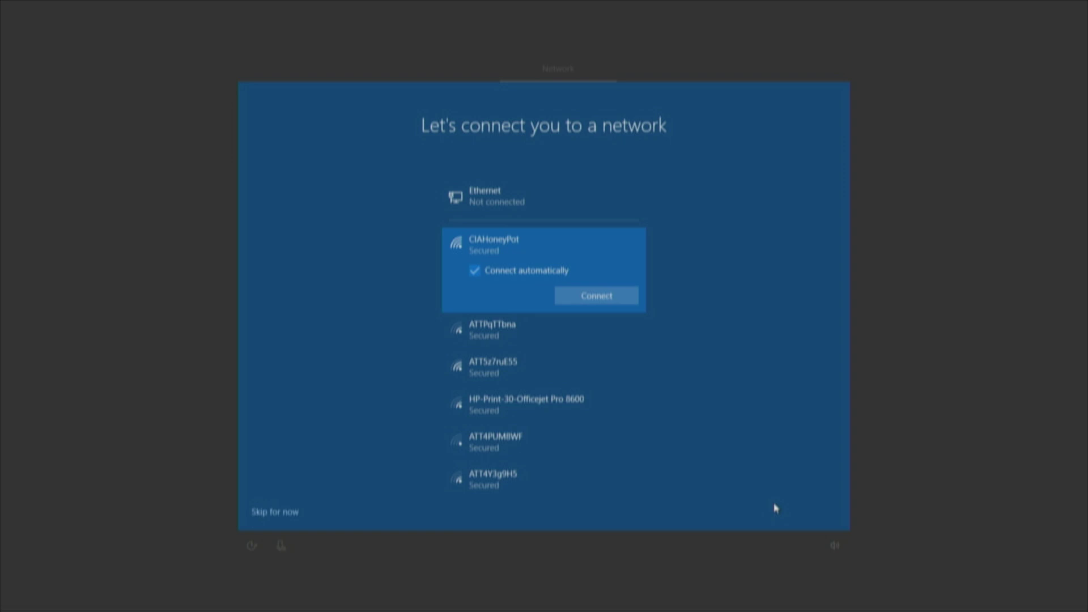
pyautogui.click(275, 512)
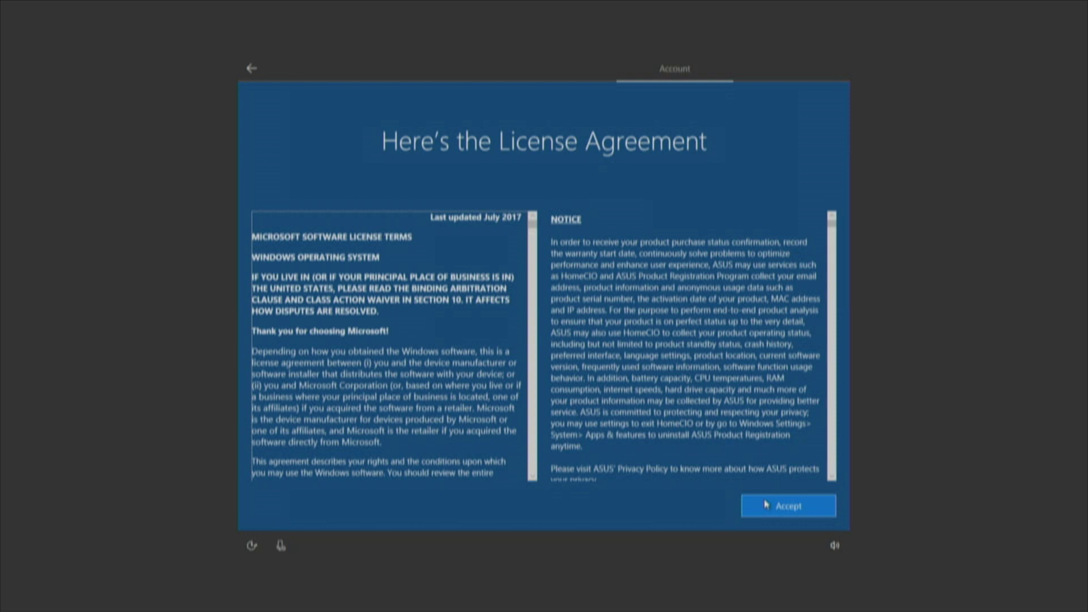
pyautogui.click(766, 505)
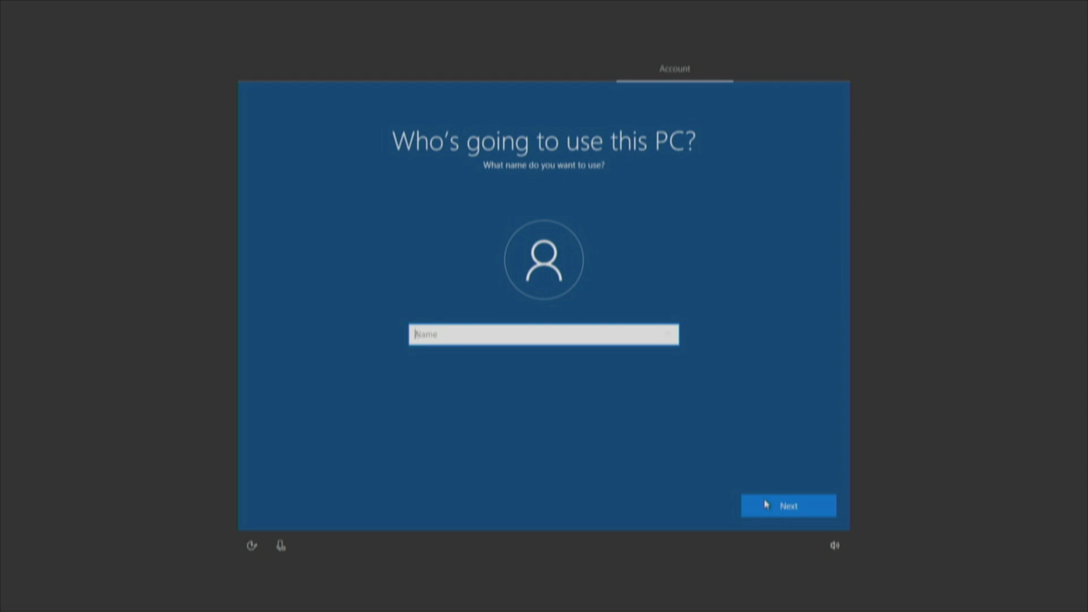
pyautogui.write('John')
pyautogui.write(' Boyd')
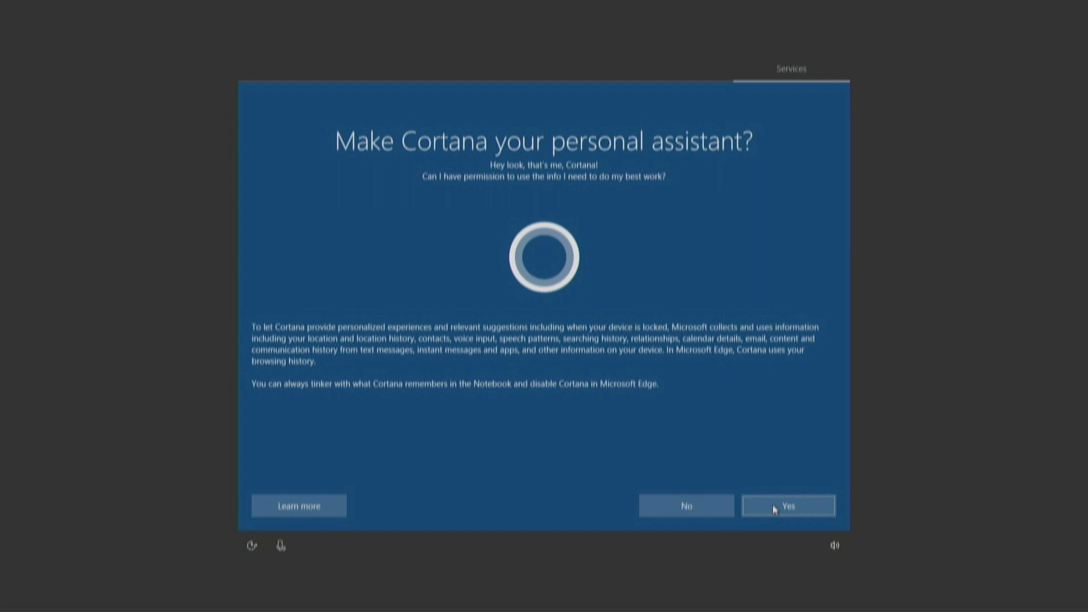
# Step: Answer No to making Cortana your personal assistant
pyautogui.click(687, 507)
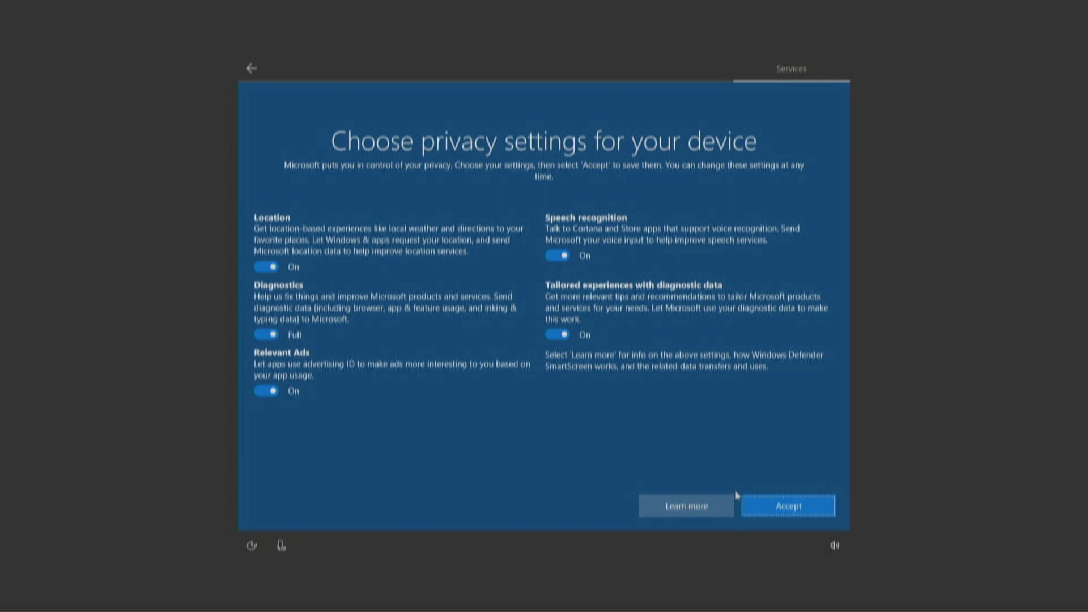
# Step: Accept the device privacy settings with every option left on, and let setup finish
pyautogui.click(769, 507)
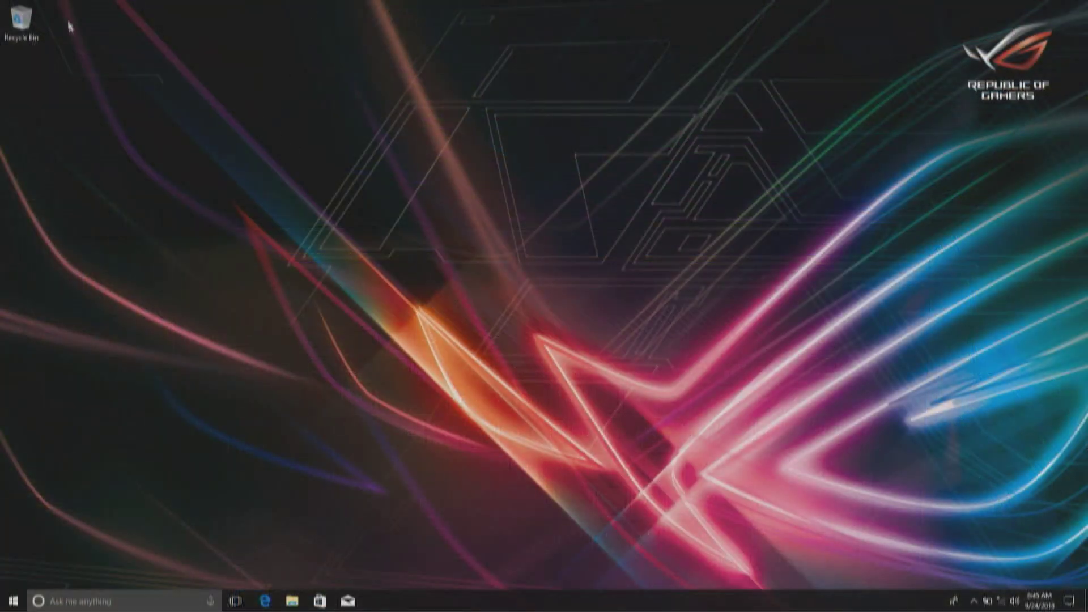
pyautogui.rightClick(306, 177)
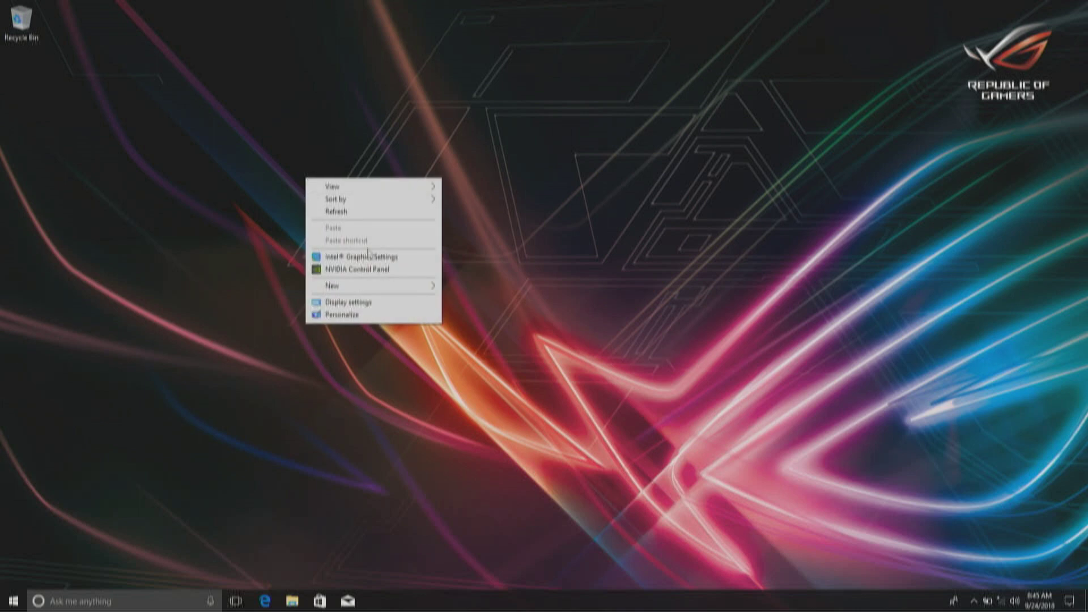
pyautogui.click(361, 315)
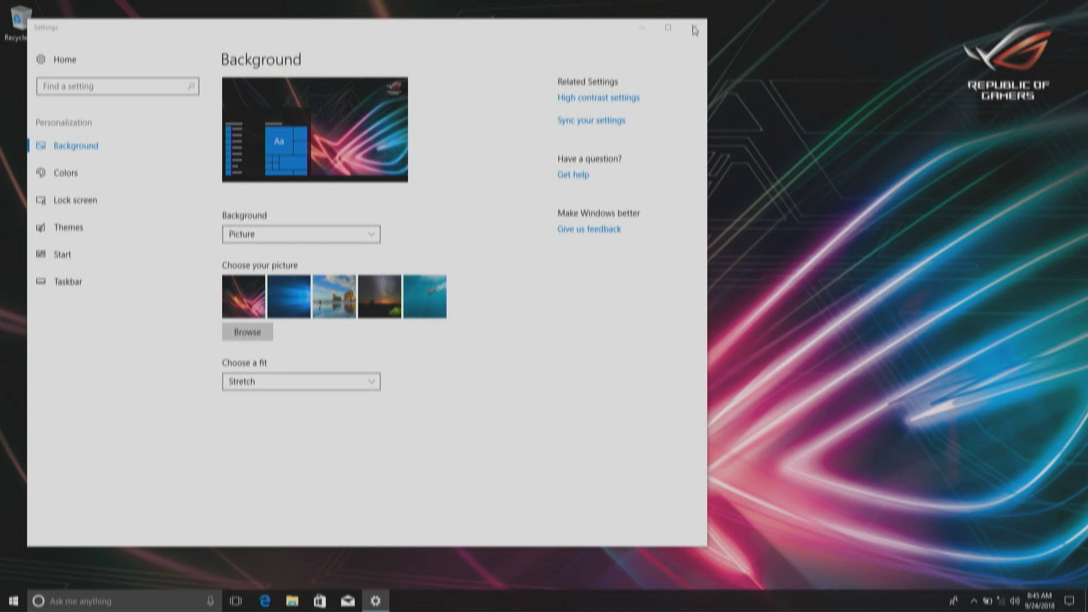
pyautogui.click(773, 118)
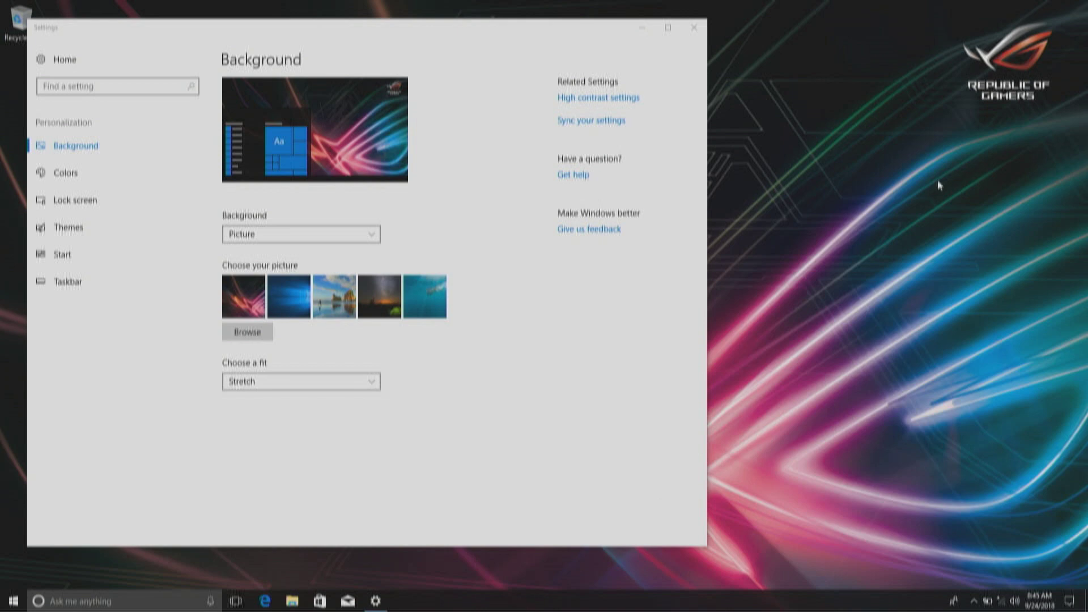
pyautogui.rightClick(906, 207)
pyautogui.click(761, 212)
pyautogui.rightClick(771, 322)
pyautogui.rightClick(812, 218)
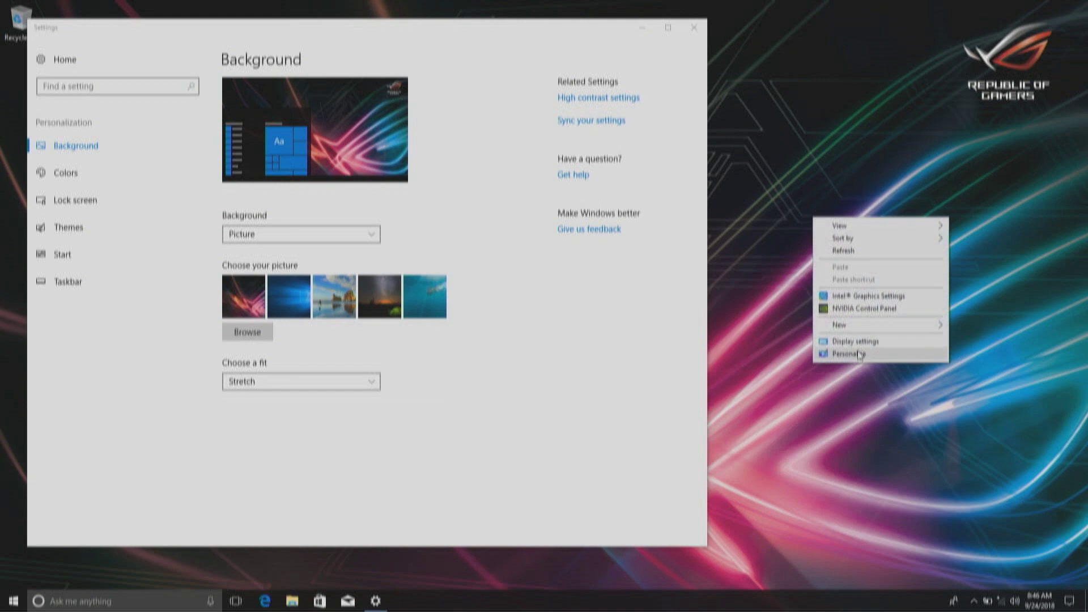
pyautogui.click(859, 355)
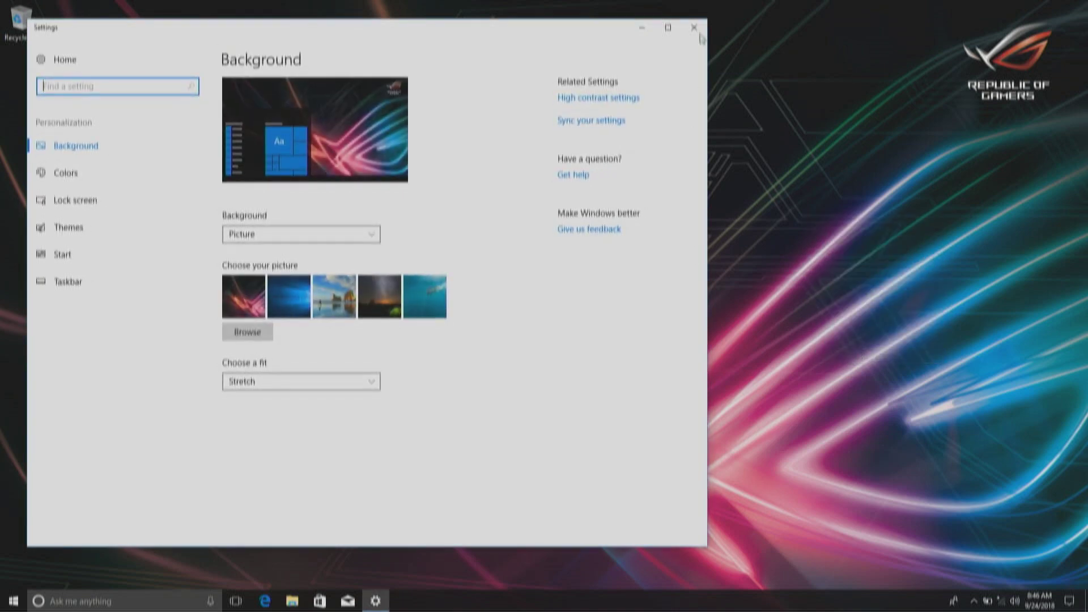
pyautogui.rightClick(762, 128)
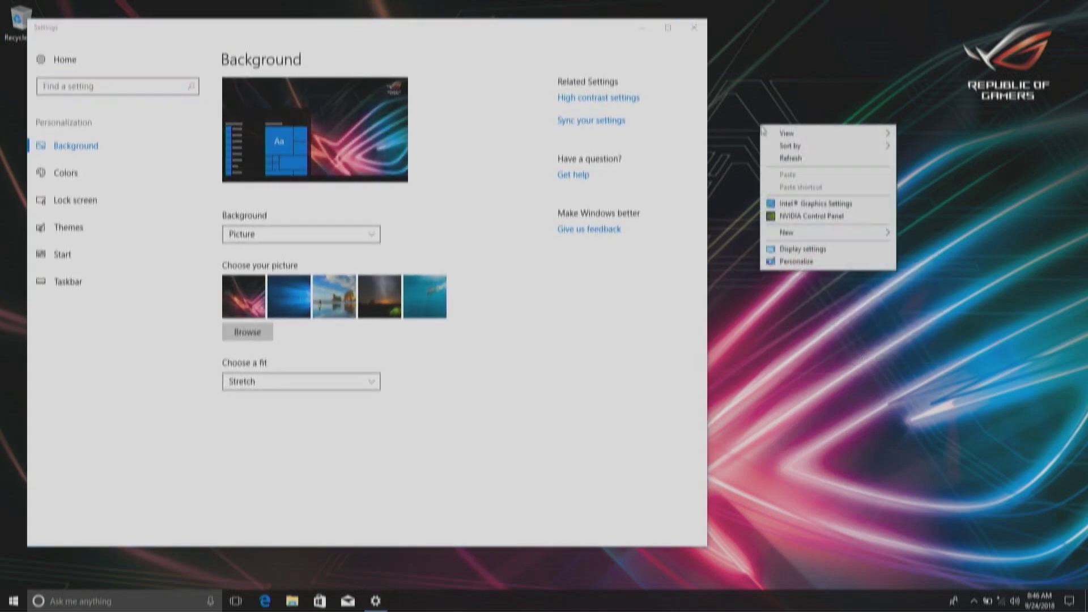
pyautogui.click(796, 261)
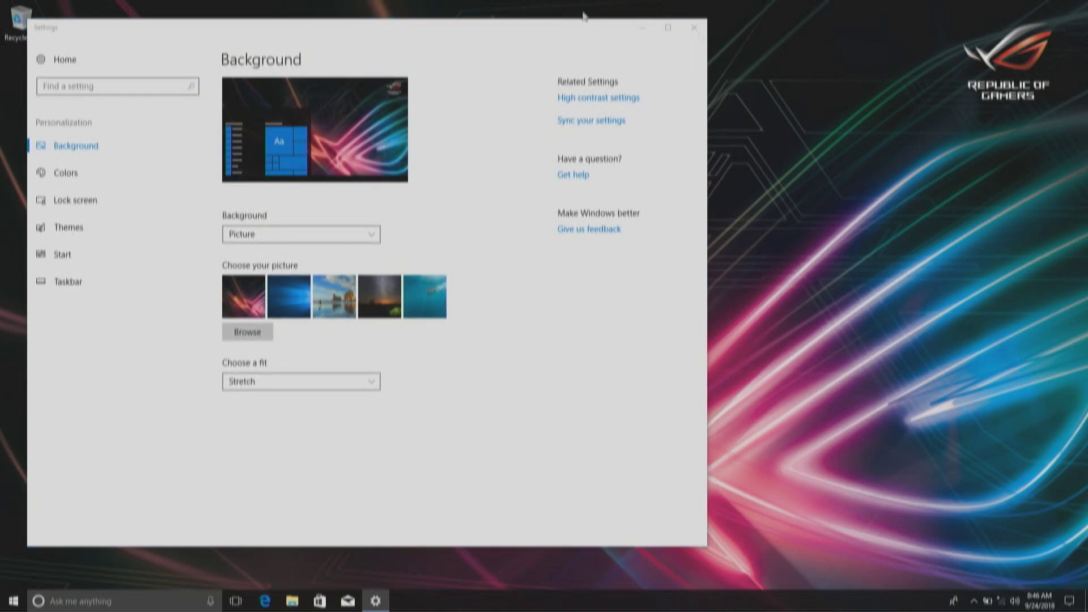
pyautogui.rightClick(777, 83)
pyautogui.click(809, 209)
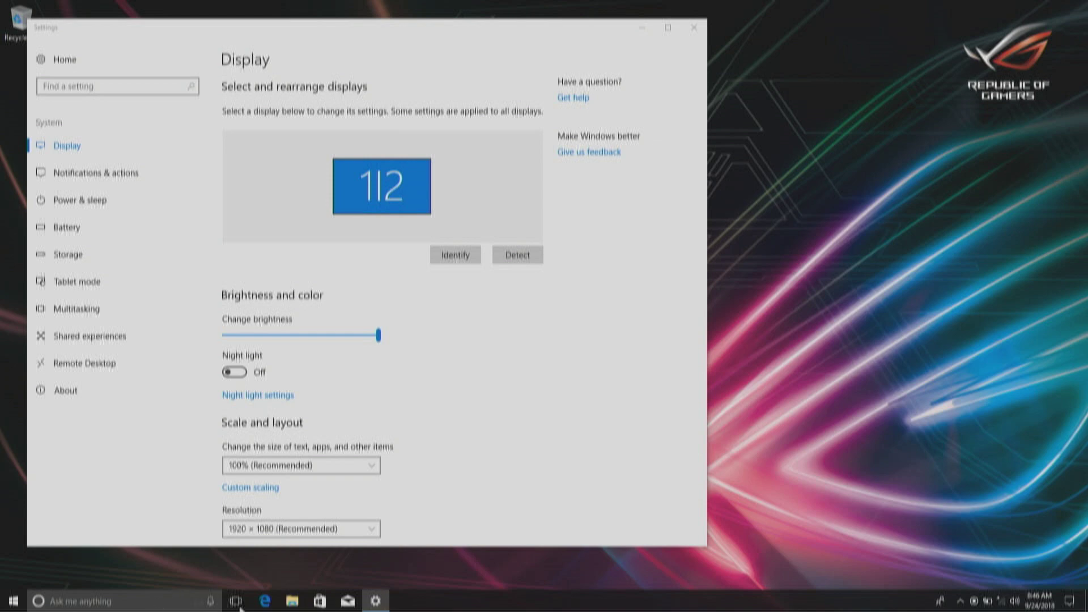
# Step: Bring up the desktop shortcut menu several times, closing it each time without choosing anything
pyautogui.rightClick(826, 424)
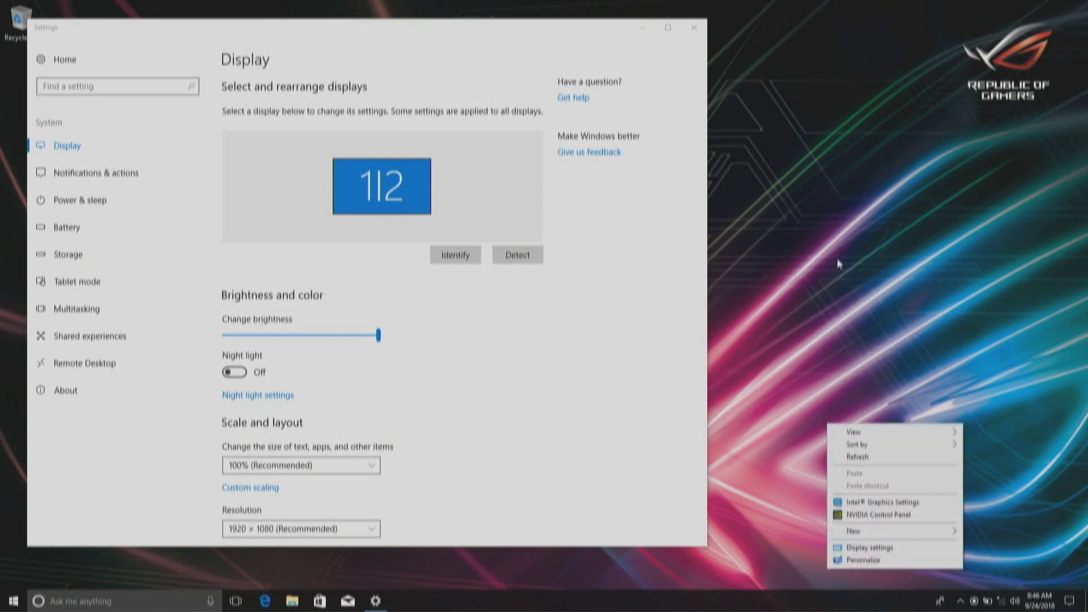
pyautogui.rightClick(829, 229)
pyautogui.click(789, 153)
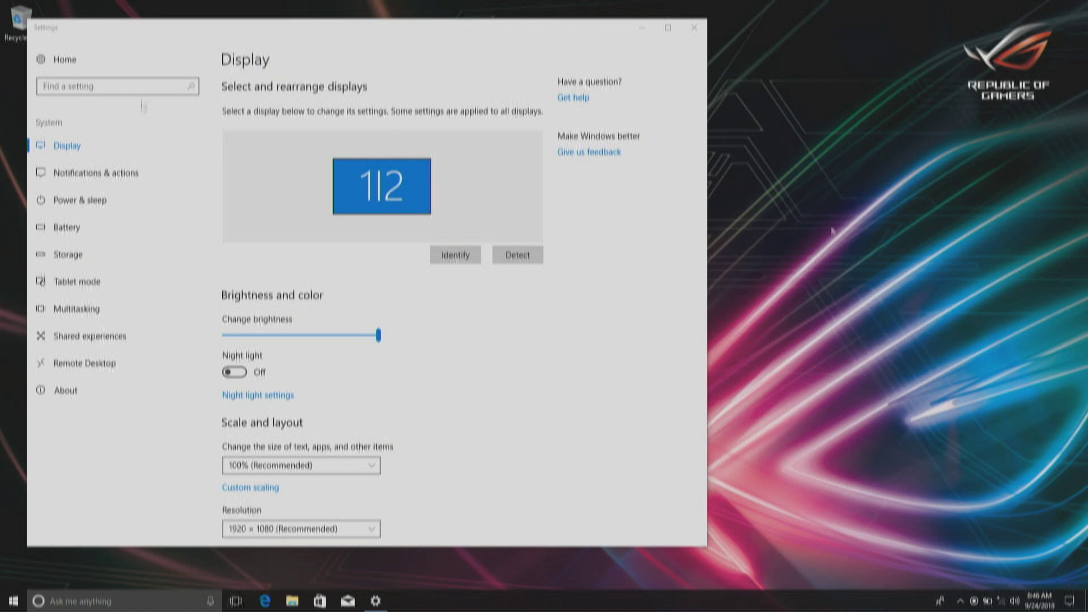
pyautogui.rightClick(819, 206)
pyautogui.click(819, 206)
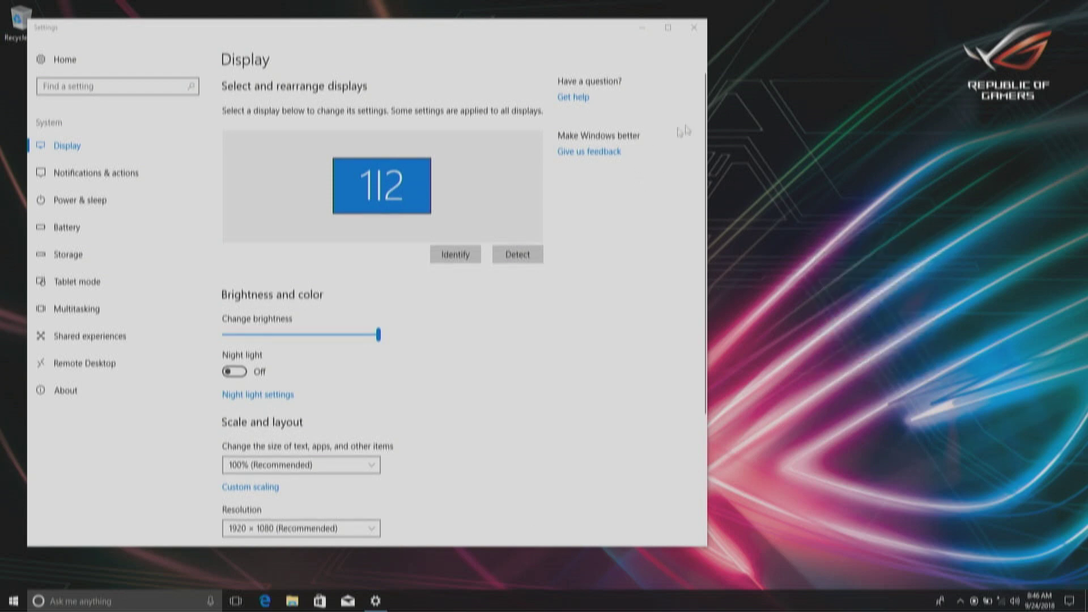
pyautogui.rightClick(766, 182)
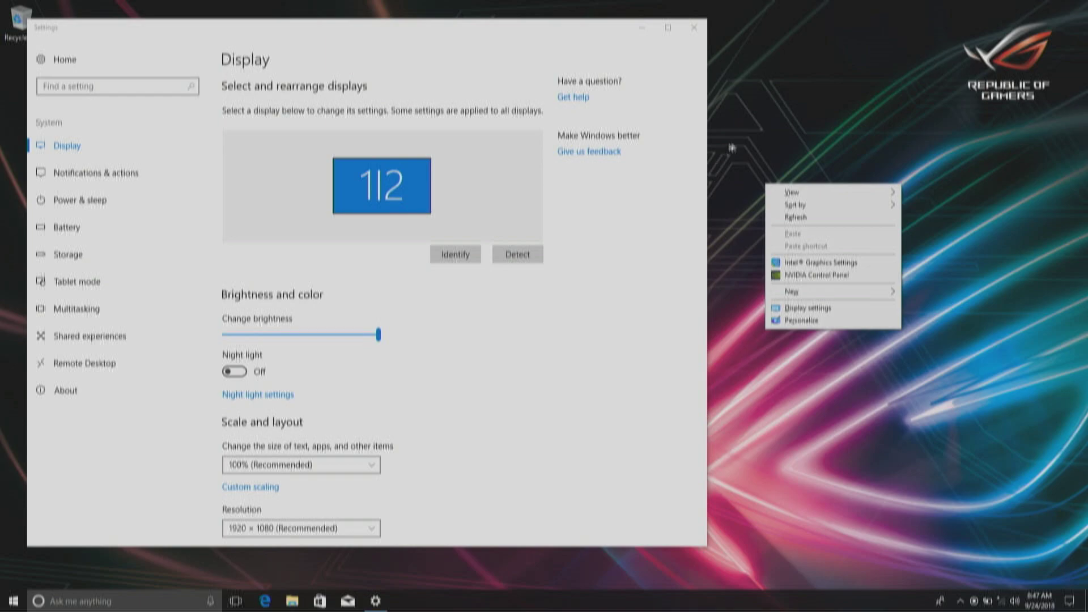
pyautogui.click(750, 145)
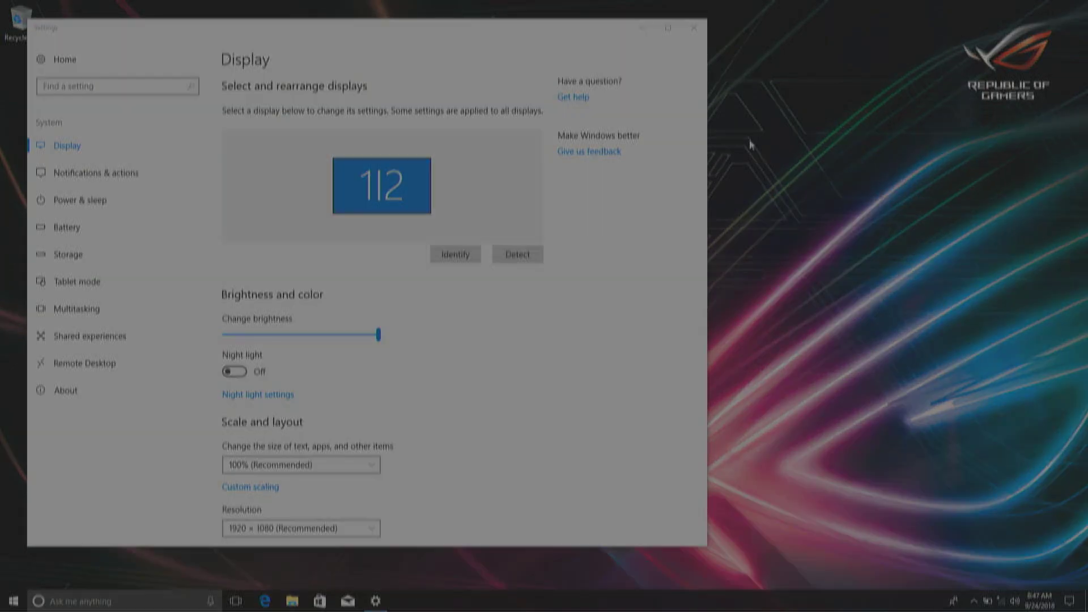